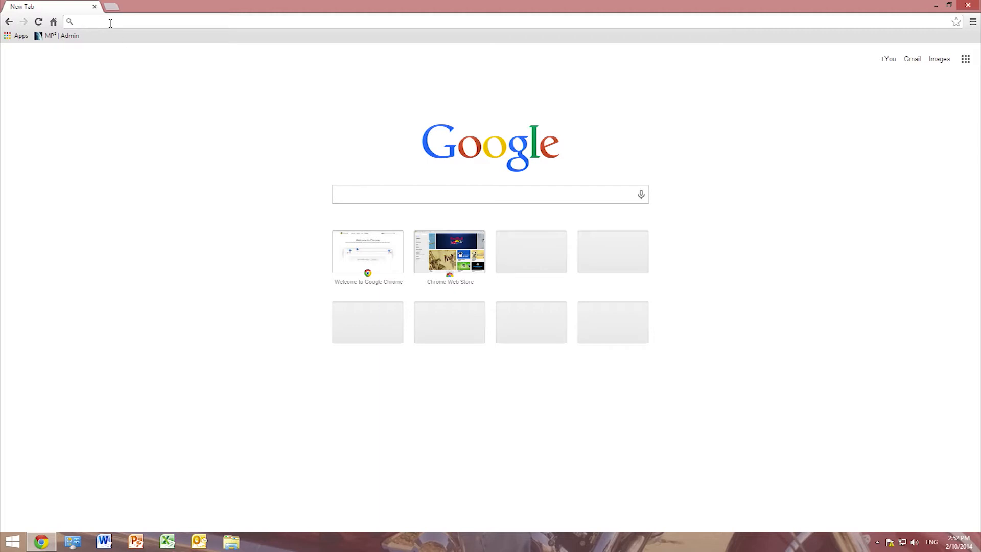
type("www.")
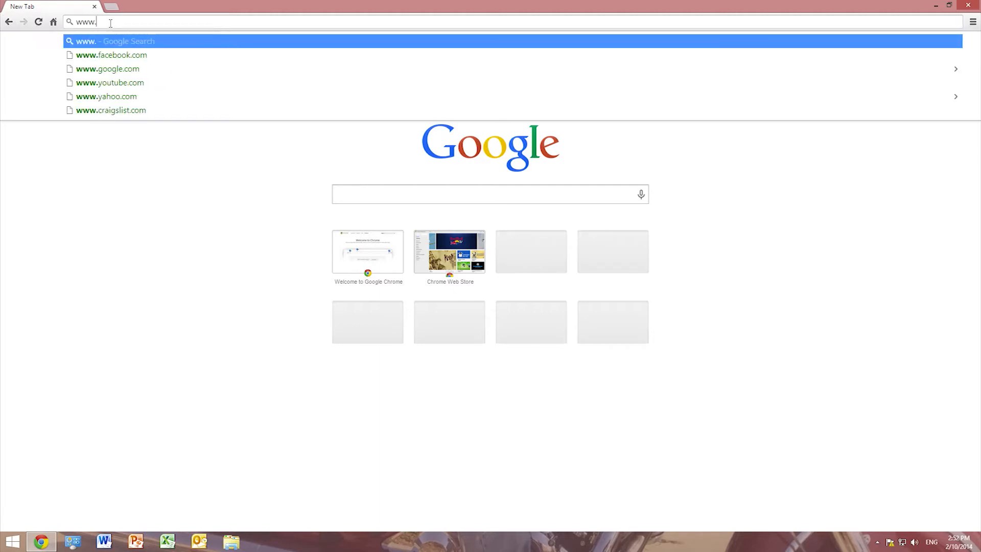
type("s")
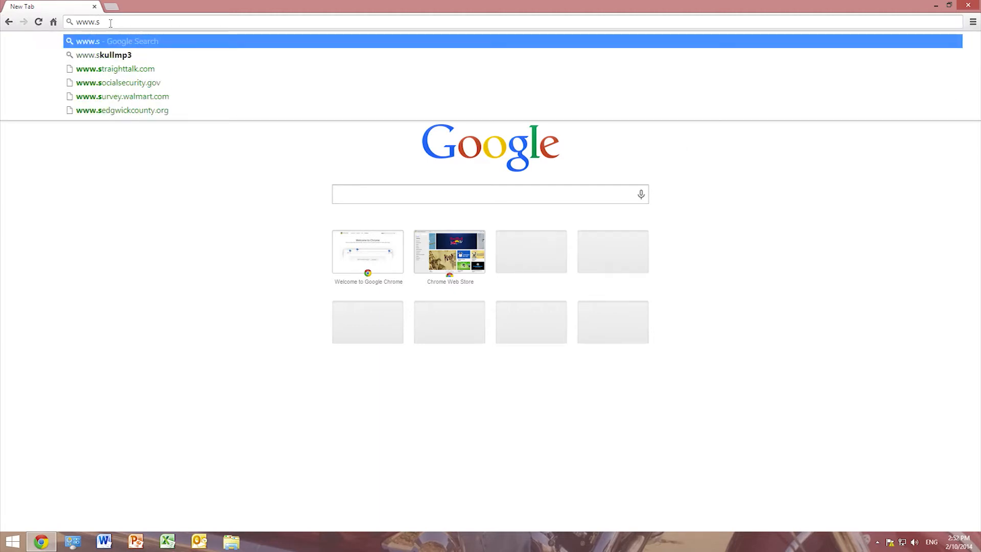
type("tepspro.com")
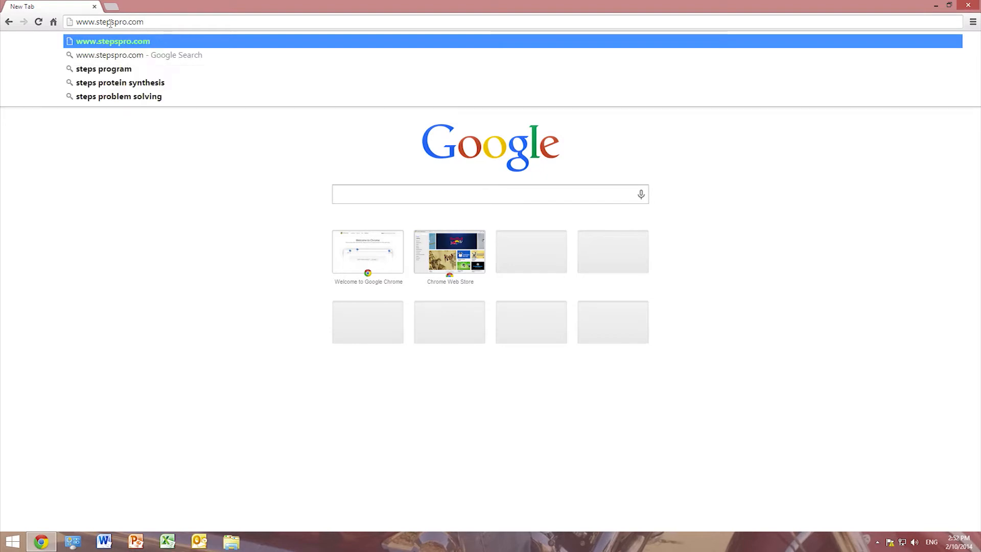
key("Return")
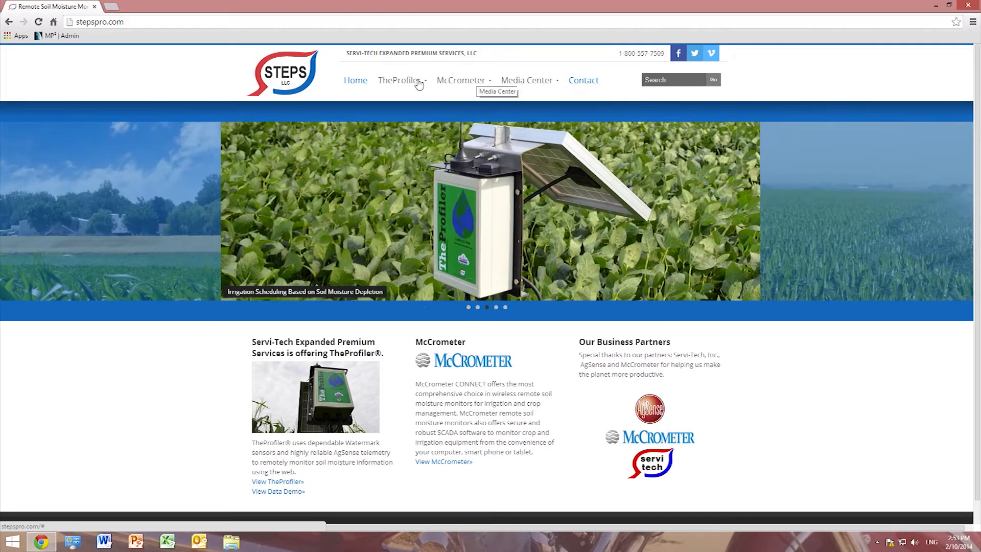
- Reveal TheProfiler submenu listing TheProfiler Data and Data Demo
mouse_move(408, 86)
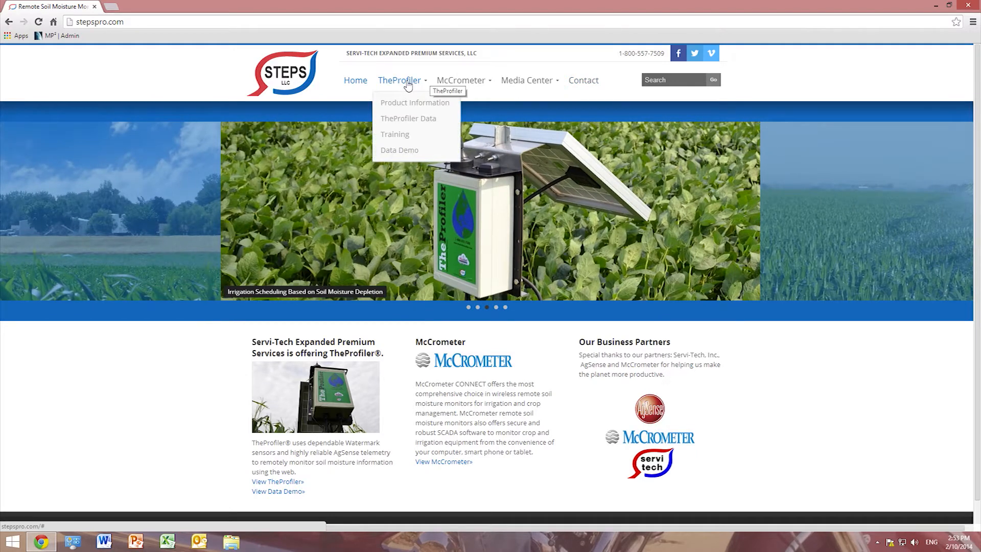
- Open TheProfiler Data, follow the login link, and sign in with the demo account's username and password
left_click(404, 123)
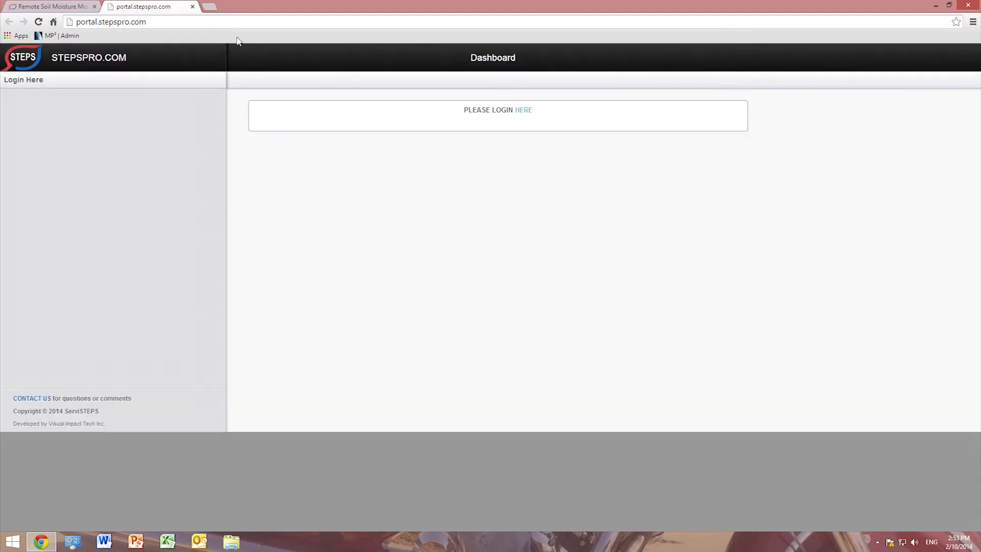
left_click(522, 113)
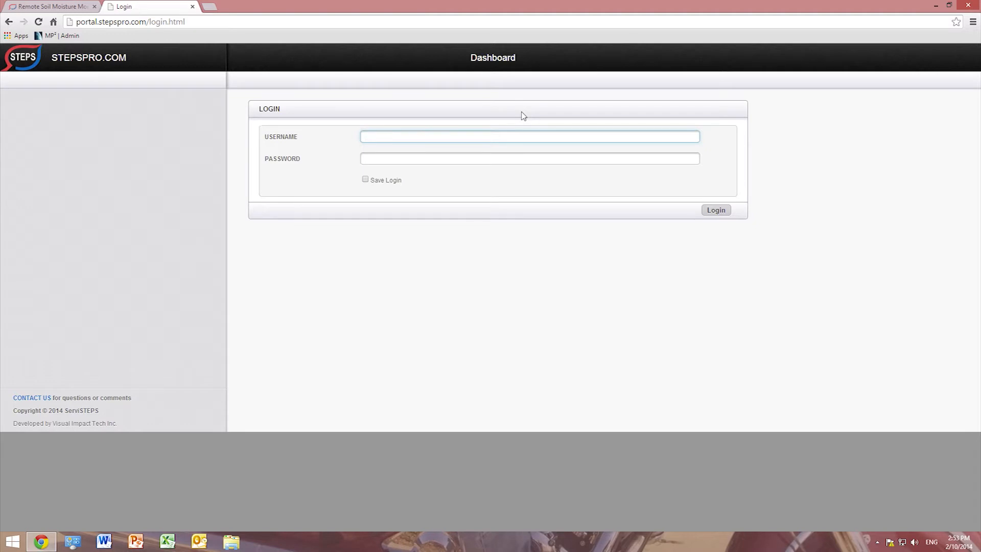
type("DEMOPRO")
key("Tab")
type("demopro")
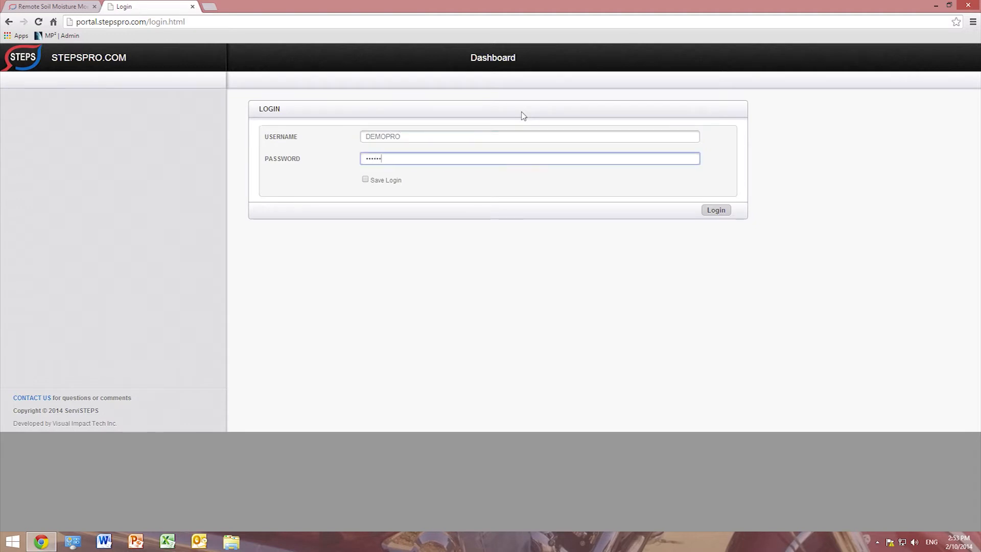
key("Return")
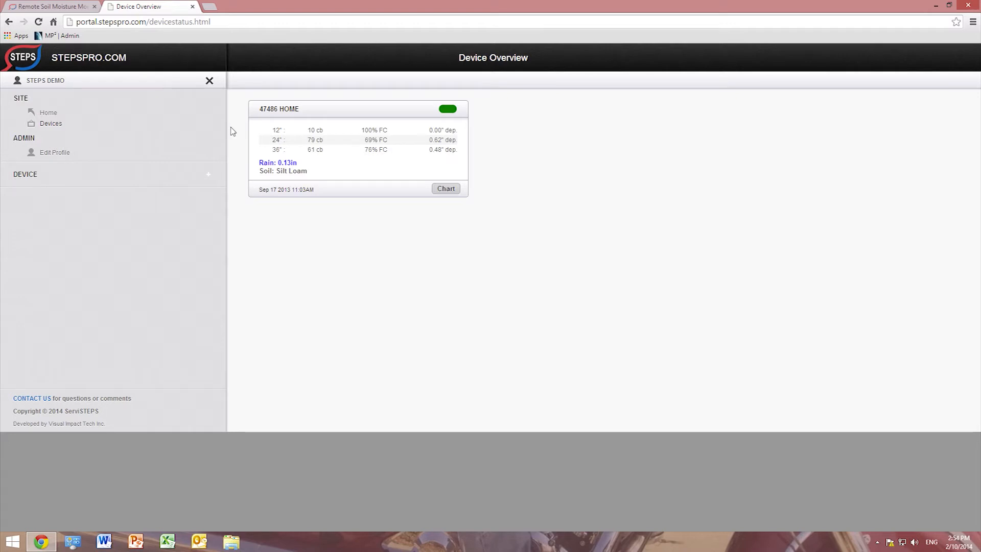
left_click(45, 117)
mouse_move(449, 113)
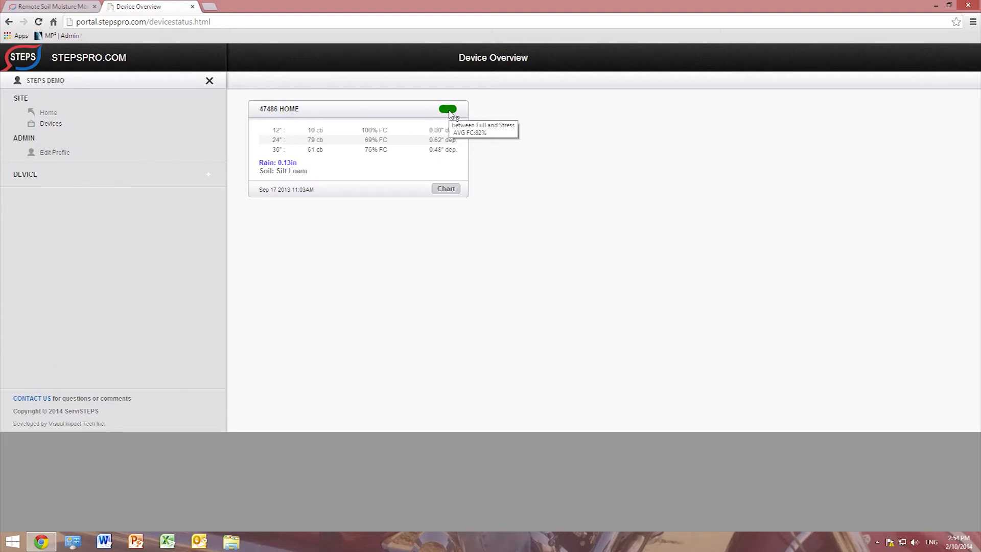
- Expand DEVICE and open the 47486 Home chart with its 12", 24" and 36" lines
left_click(46, 180)
left_click(67, 190)
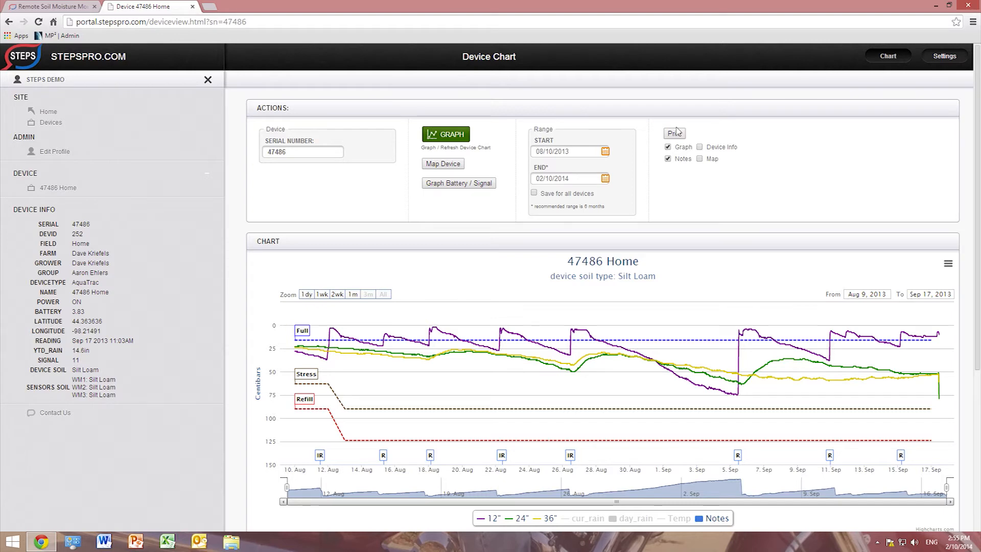
- Add the day_rain, cur_rain and Temp series to the 47486 Home chart
scroll(716, 211, "down", 3)
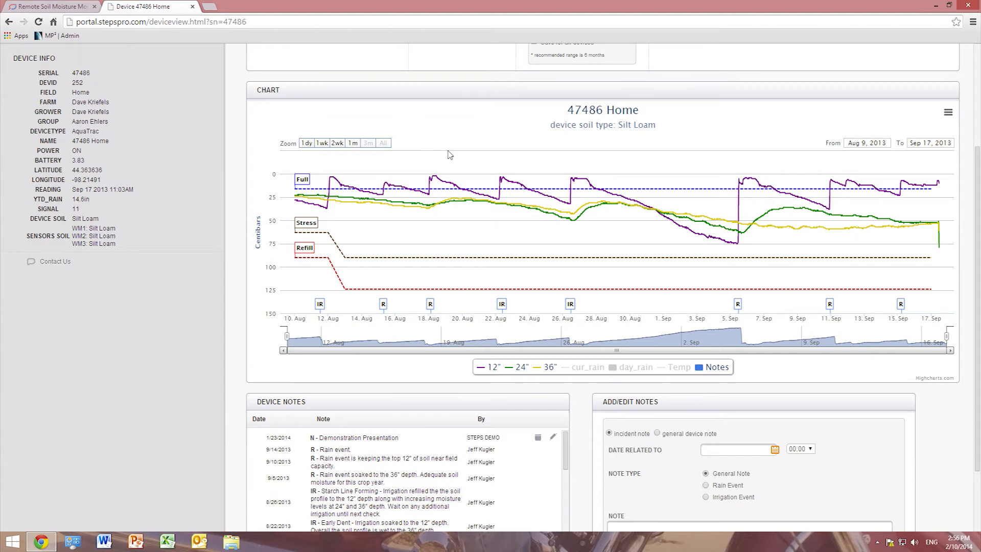
left_click(634, 368)
left_click(580, 368)
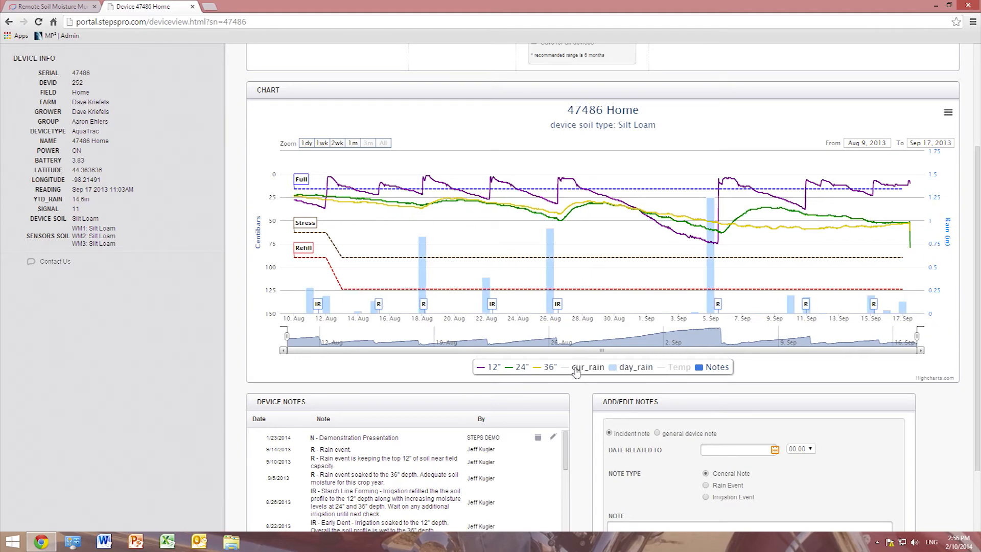
left_click(675, 367)
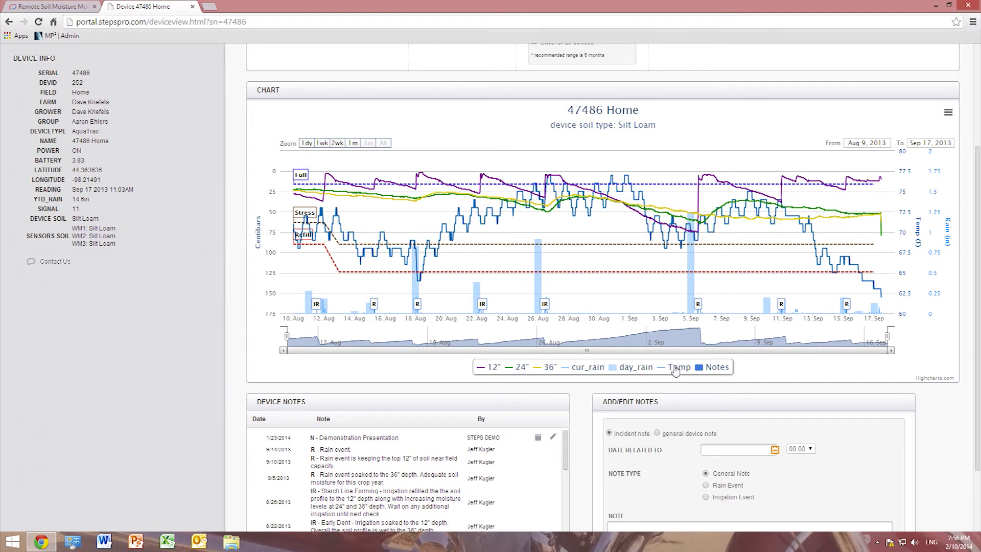
mouse_move(676, 248)
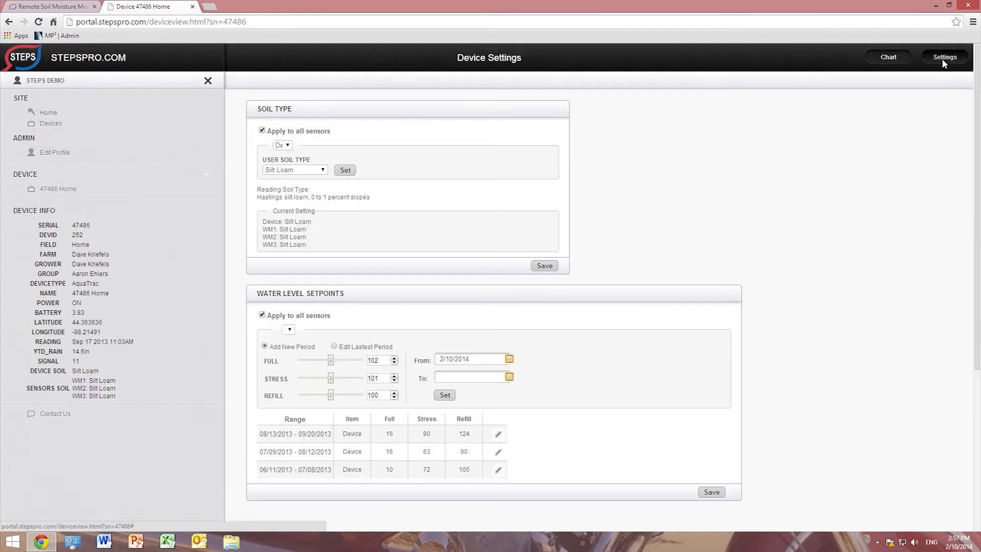
- Set Sandy Clay as the soil type for the device and sensors WM1–WM3
left_click(286, 146)
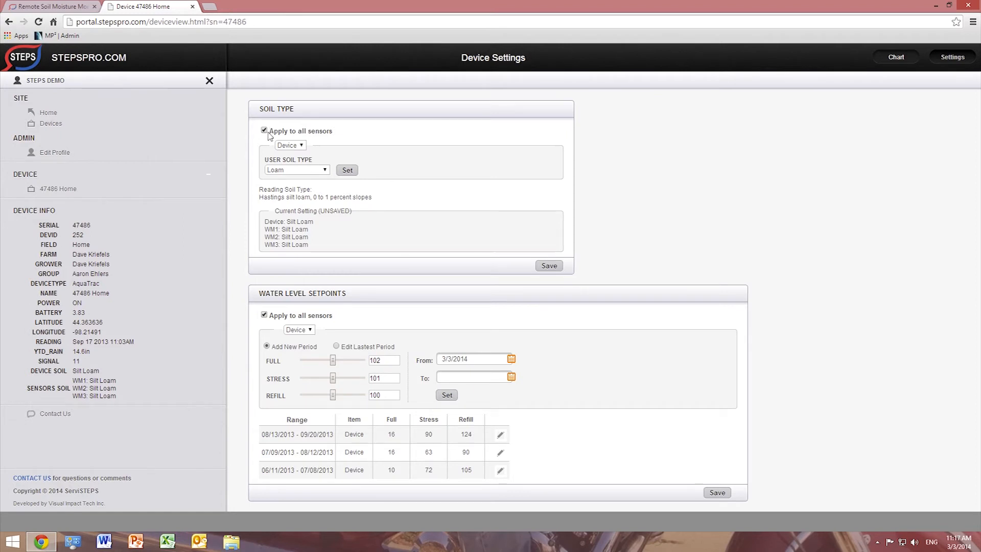
left_click(326, 170)
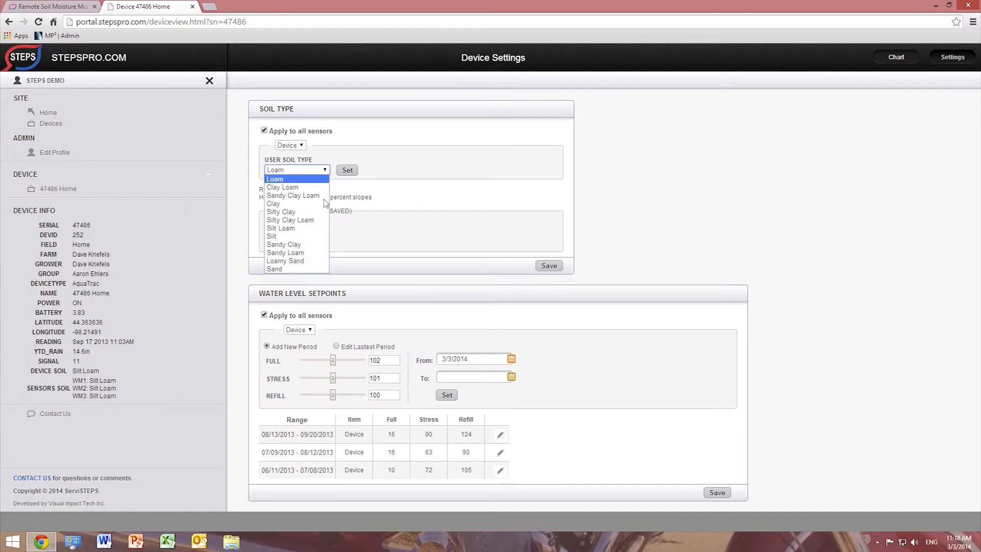
left_click(295, 244)
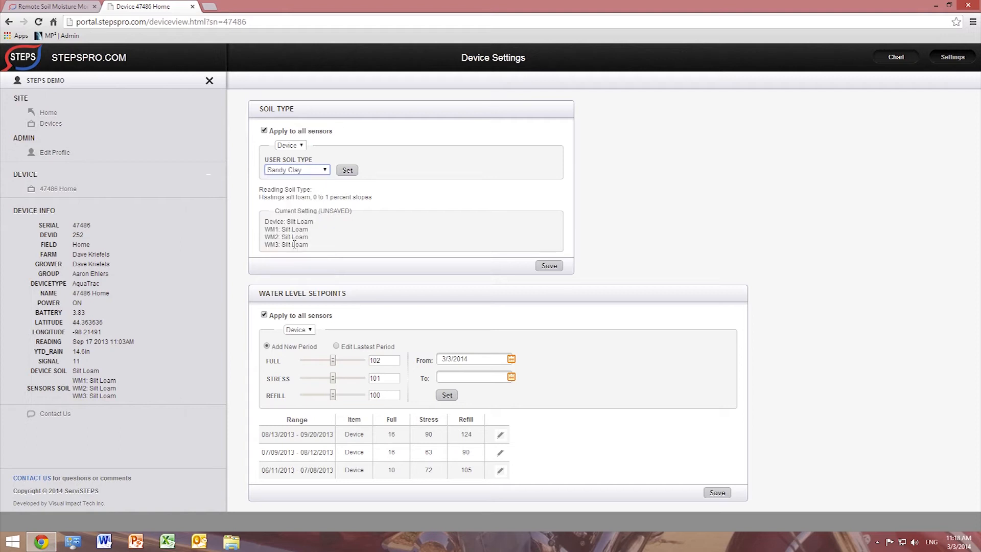
left_click(347, 170)
- Stop applying to all sensors and set WM1's soil type to Clay Loam
left_click(264, 131)
left_click(295, 146)
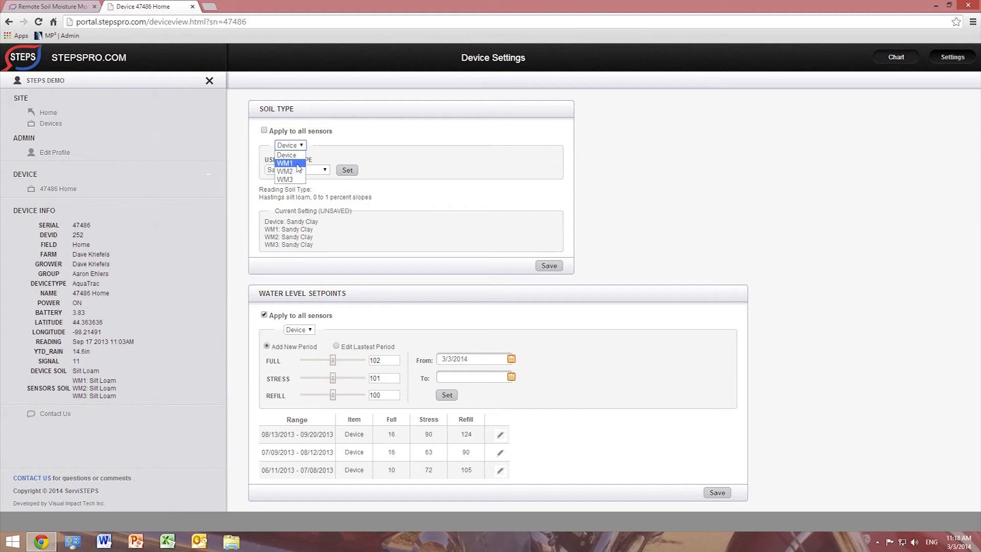
left_click(298, 163)
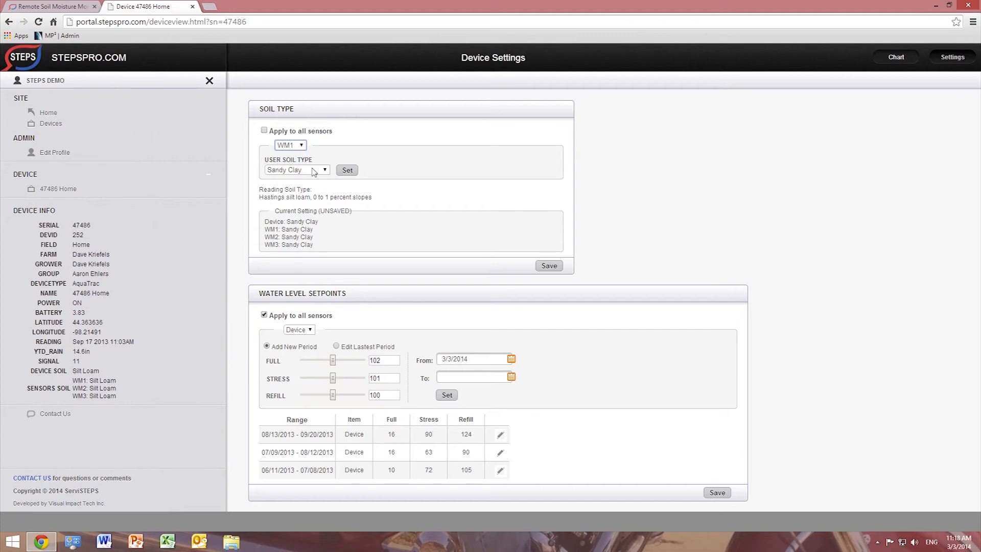
left_click(313, 171)
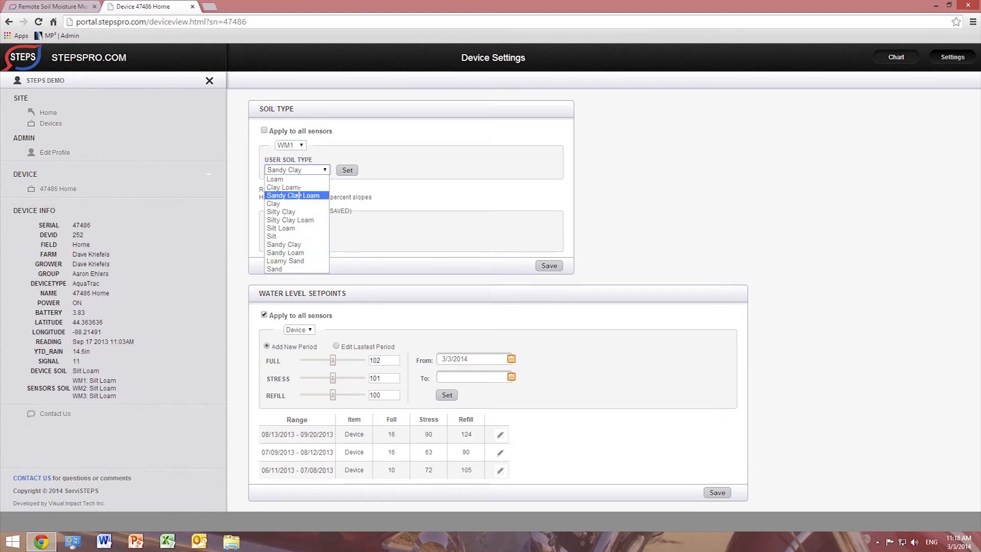
left_click(308, 190)
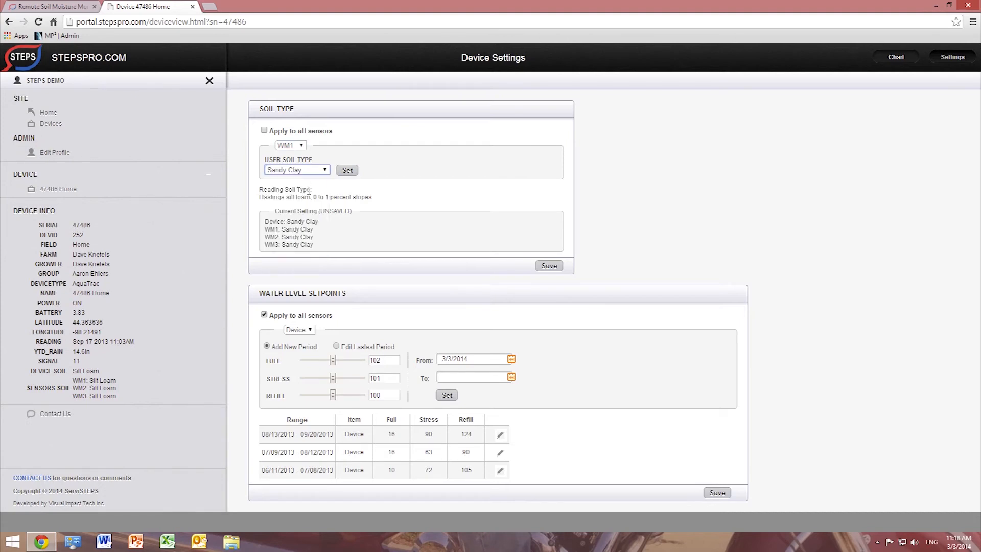
left_click(347, 172)
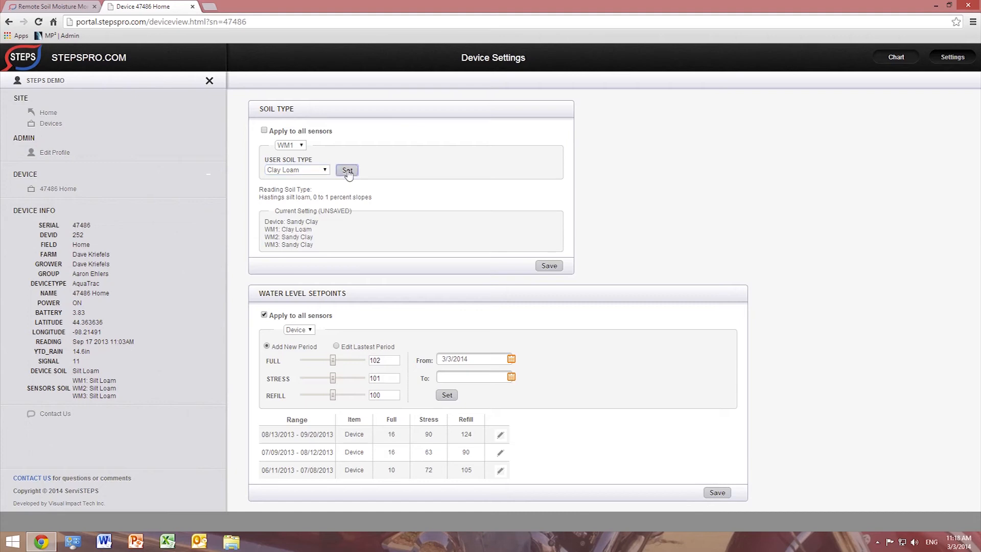
- Set WM2's soil type to Silty Clay
left_click(299, 147)
left_click(286, 172)
left_click(325, 174)
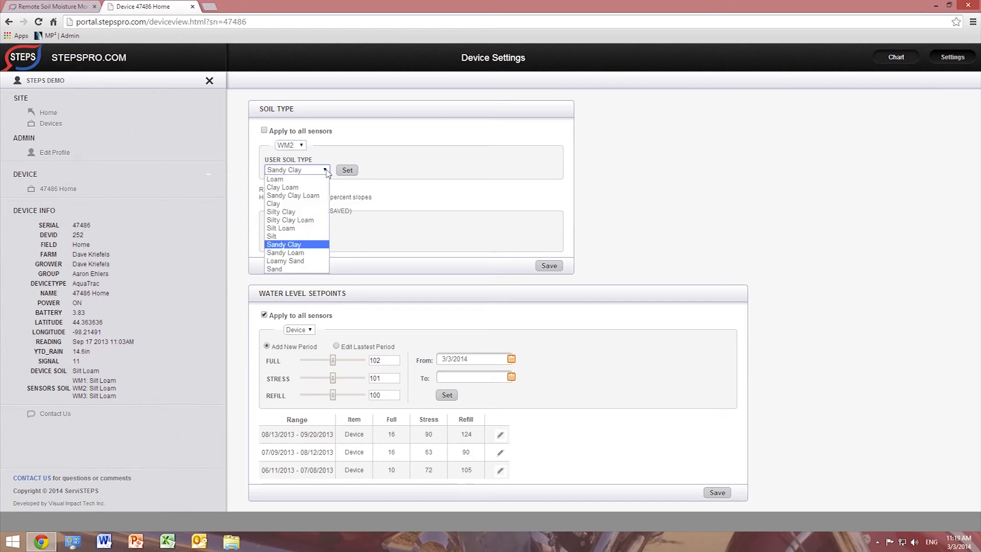
left_click(294, 212)
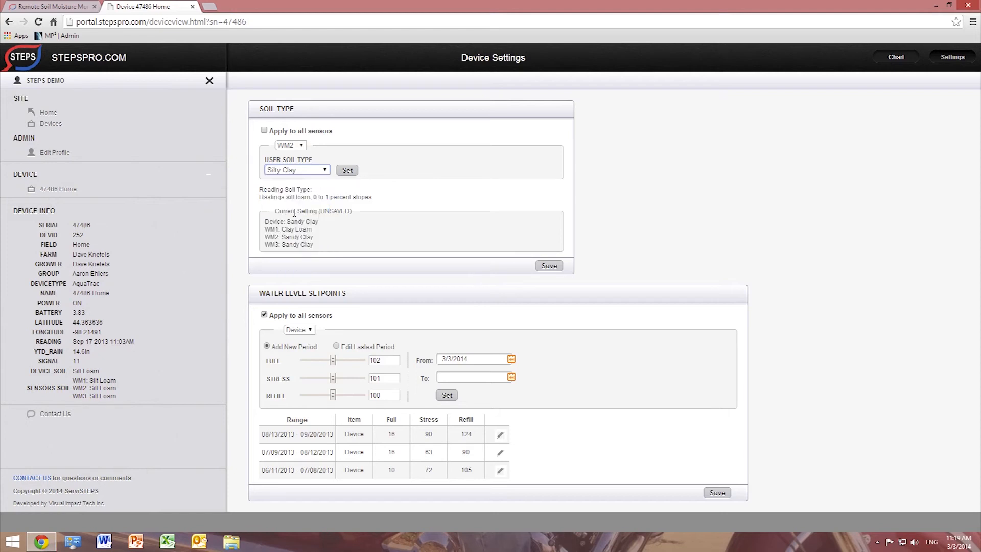
left_click(349, 172)
- End the setpoint period on 03/26/2014 and lower Full and Stress setpoints to 48 and 51
left_click(511, 377)
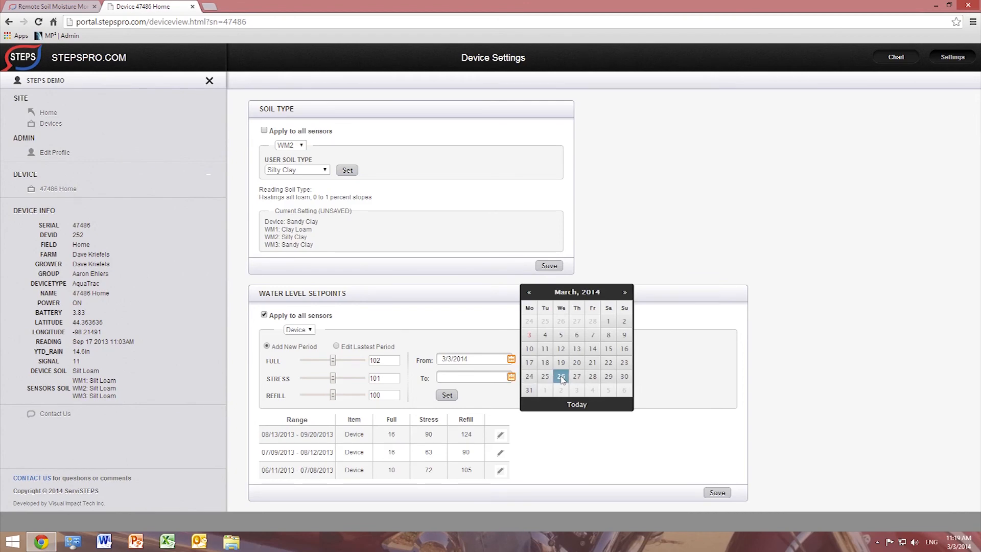
left_click(561, 378)
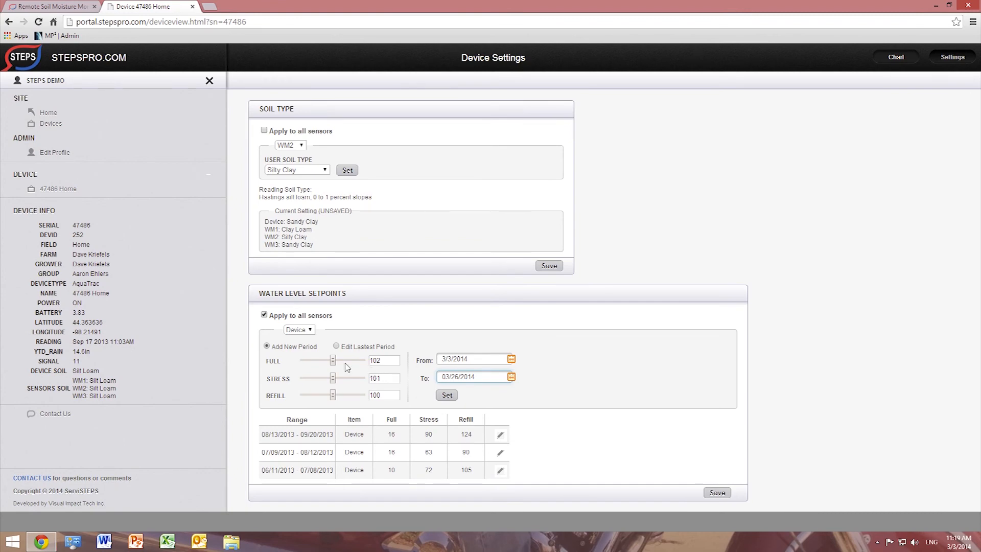
left_click(325, 378)
left_click_drag(327, 381, 312, 381)
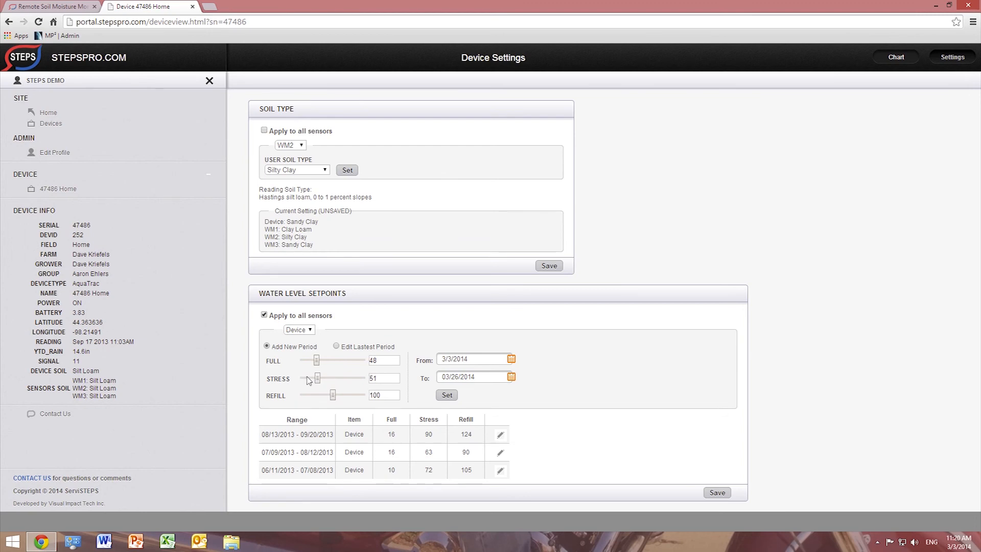
- Make water-level setpoints per-sensor, browse the sensor list unchanged, and return to the device chart
left_click(265, 316)
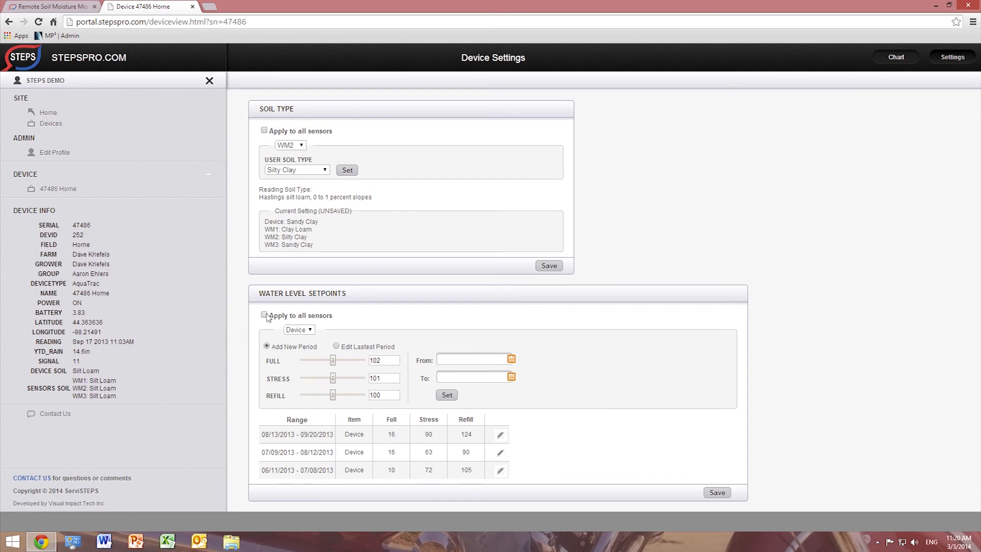
left_click(308, 331)
left_click(311, 332)
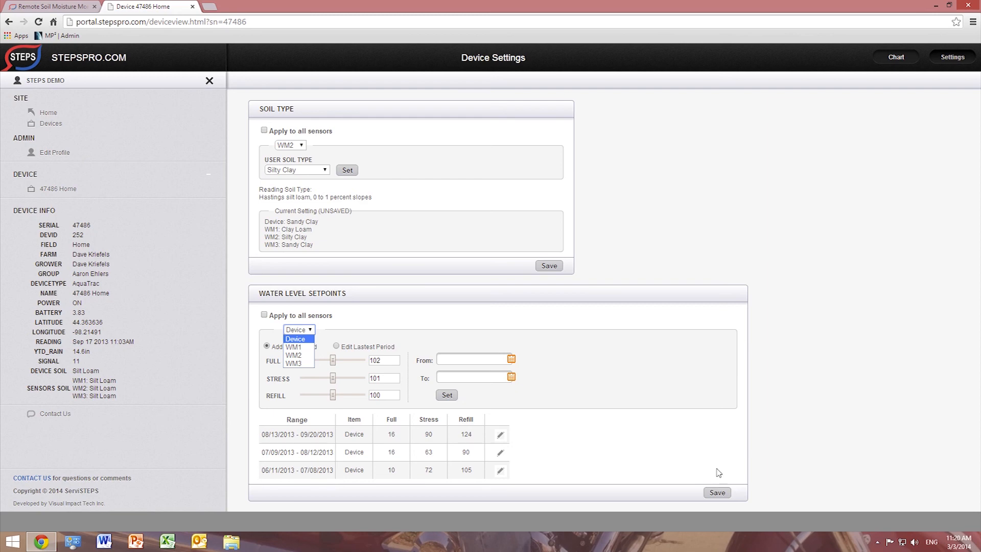
left_click(720, 496)
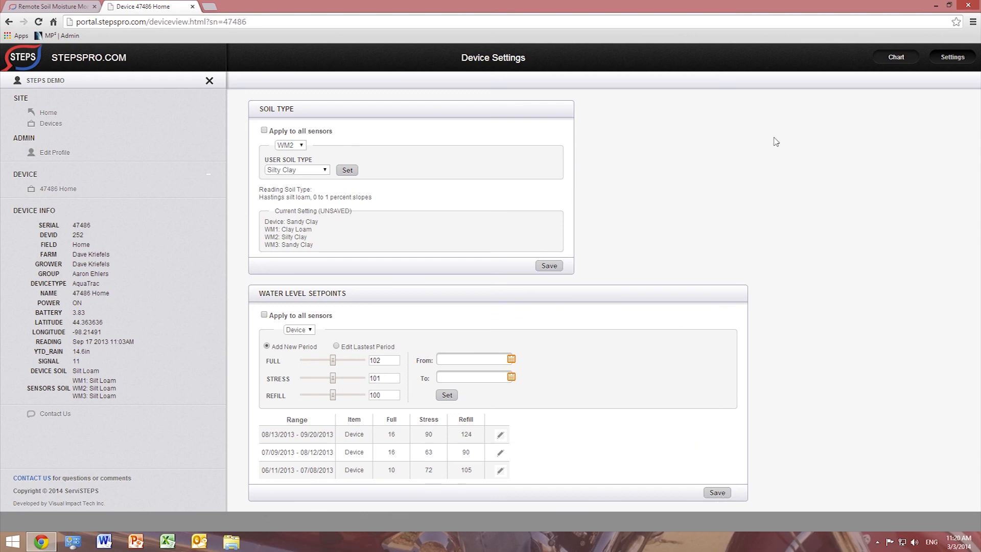
left_click(897, 57)
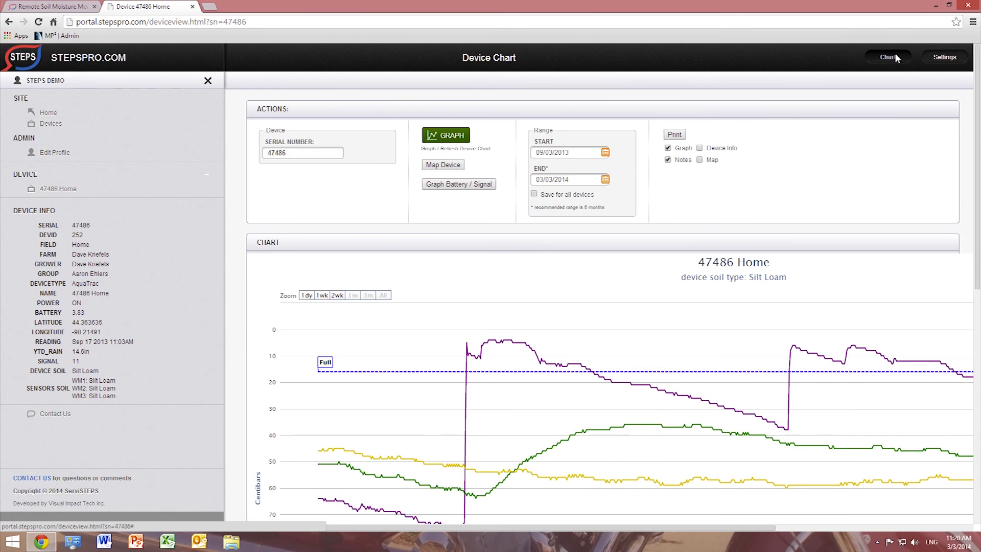
- Return to the Device Overview via Devices in the sidebar
left_click(51, 123)
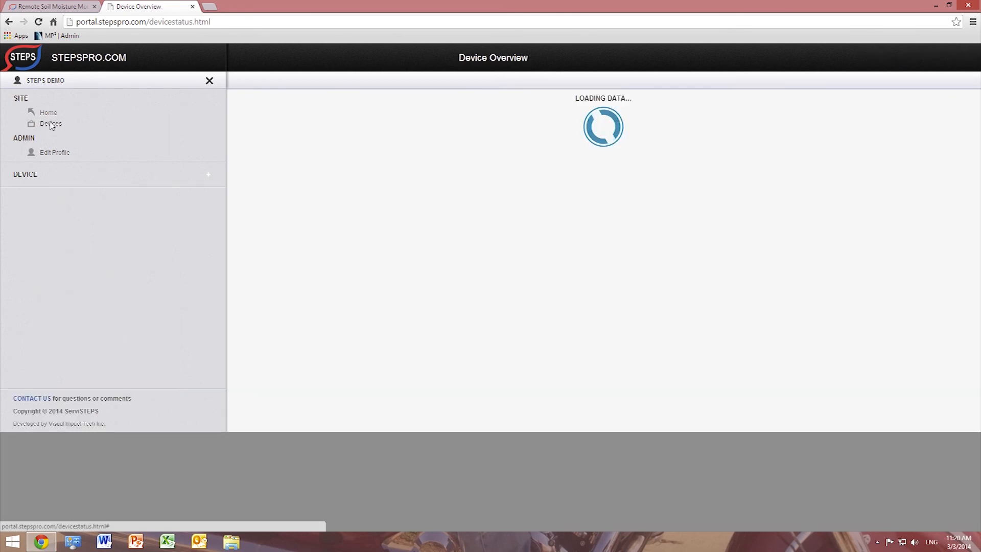